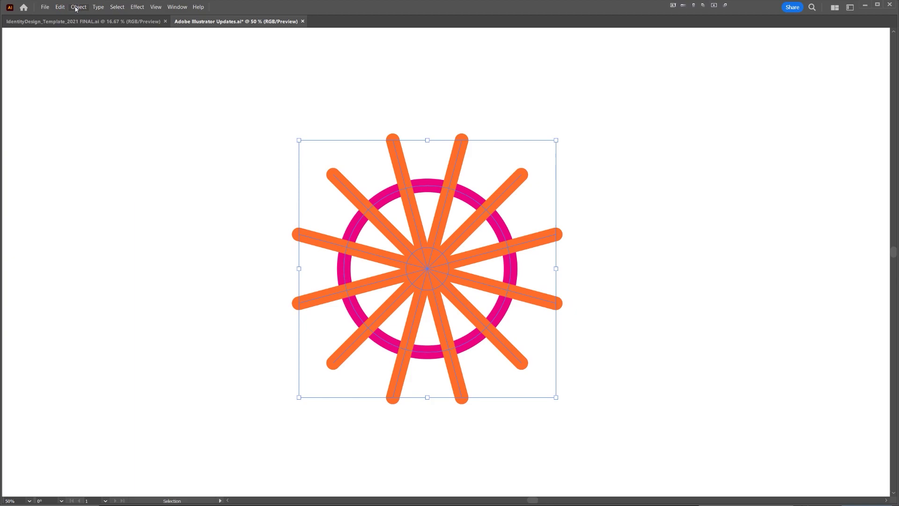
- Make an intertwine from the wheel artwork and bring the pink ring in front of the upper-right and lower-right spokes
click(76, 7)
mouse_move(109, 207)
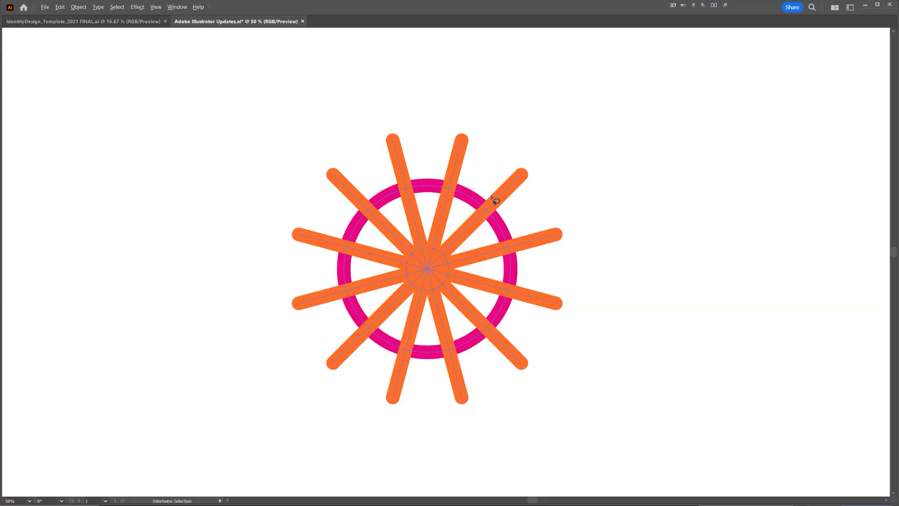
scroll(495, 200, up, 2)
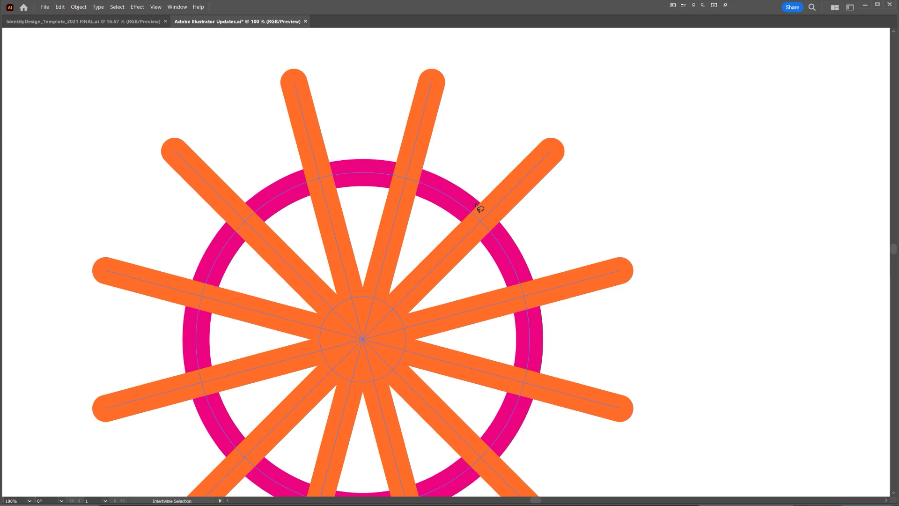
scroll(487, 217, up, 1)
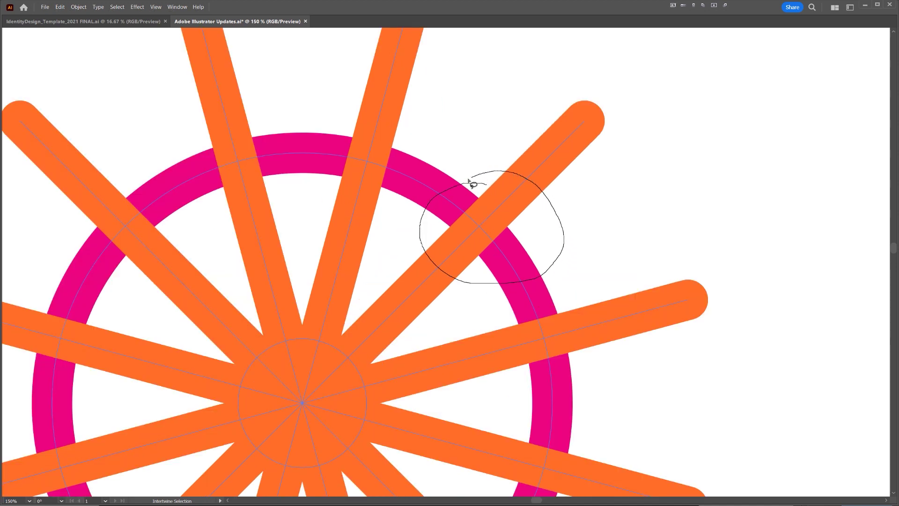
drag(472, 184, 485, 184)
scroll(491, 214, up, 1)
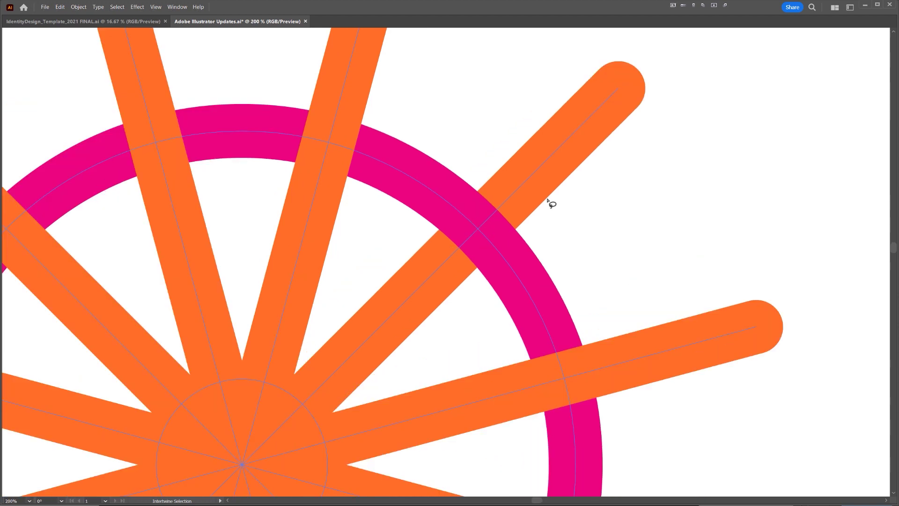
key(ctrl+1)
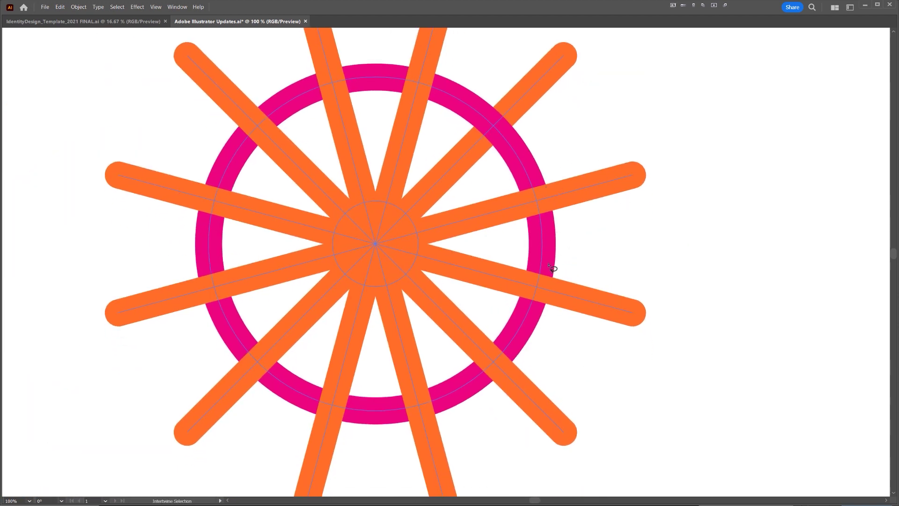
scroll(493, 375, down, 3)
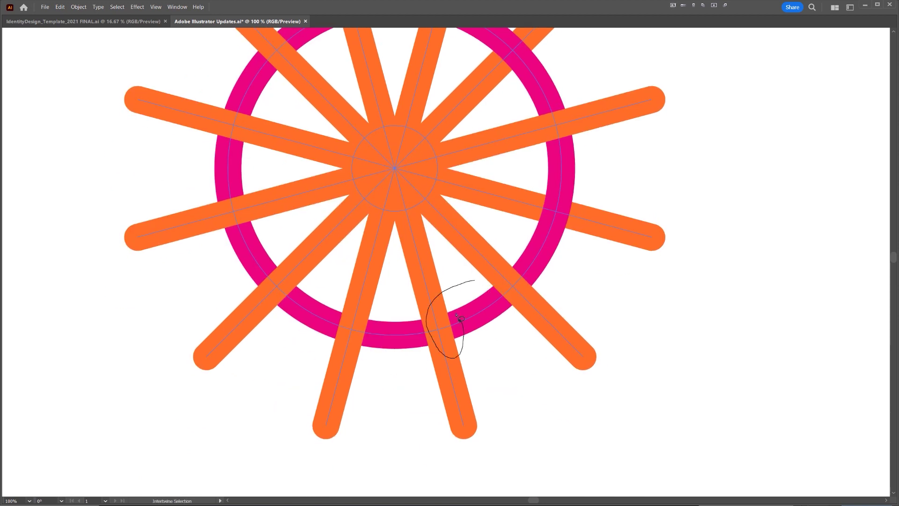
- Try to bring the pink ring in front of the right-hand bottom spoke by lassoing parts of their crossing
scroll(436, 325, up, 3)
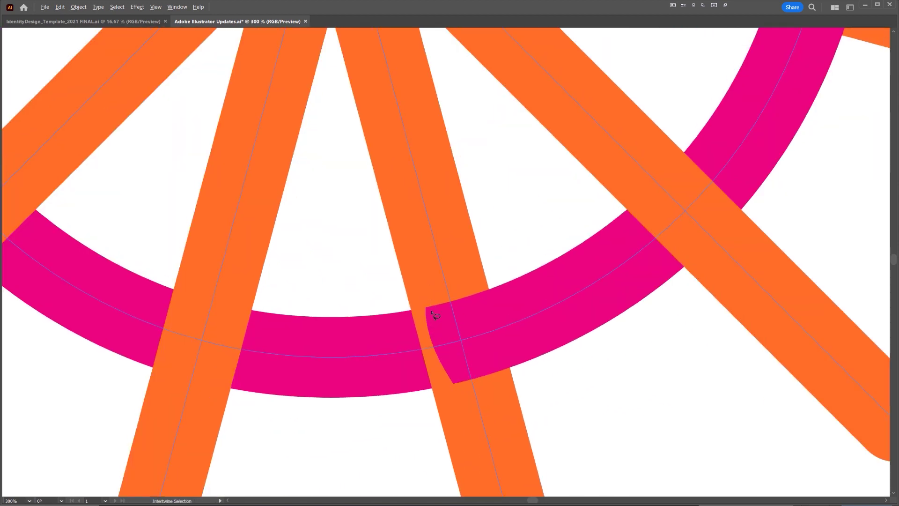
scroll(435, 317, up, 3)
scroll(403, 305, down, 3)
drag(446, 267, 390, 427)
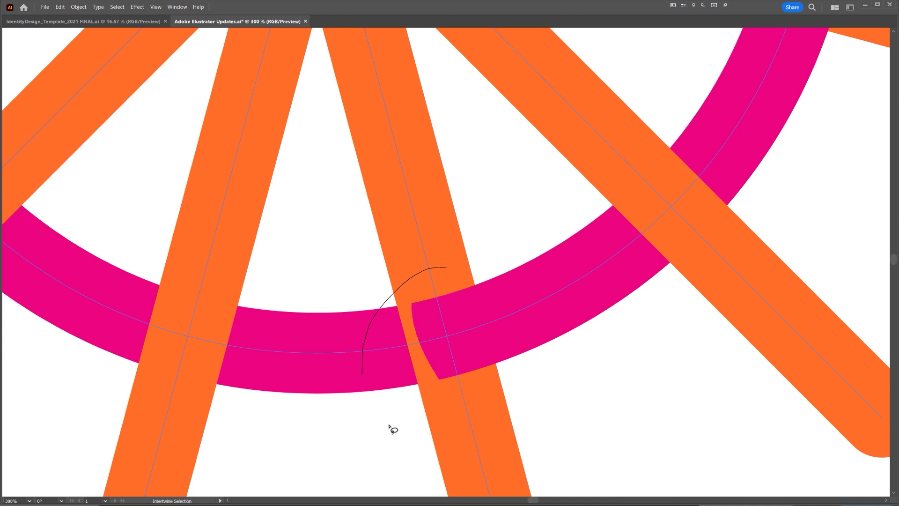
key(ctrl+z)
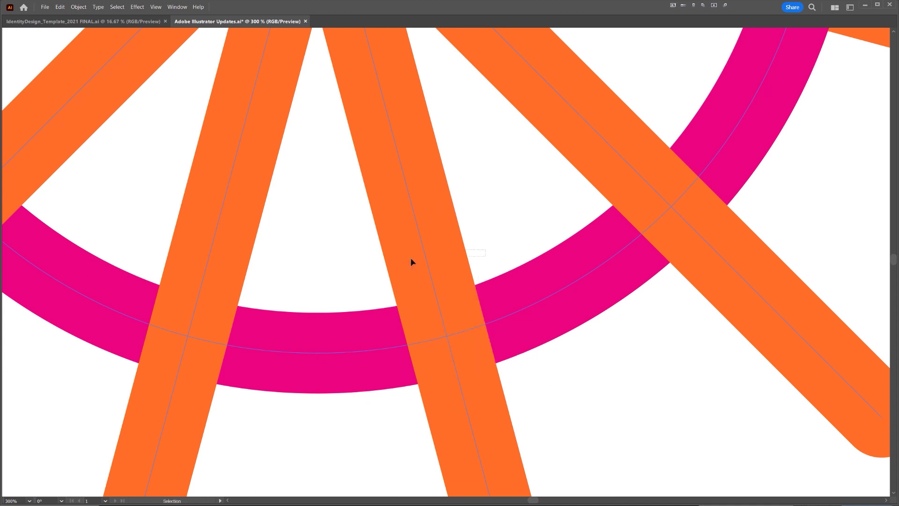
- Edit the intertwine again and bring the pink ring in front of alternate spokes at the bottom, lower left and left
scroll(518, 227, down, 5)
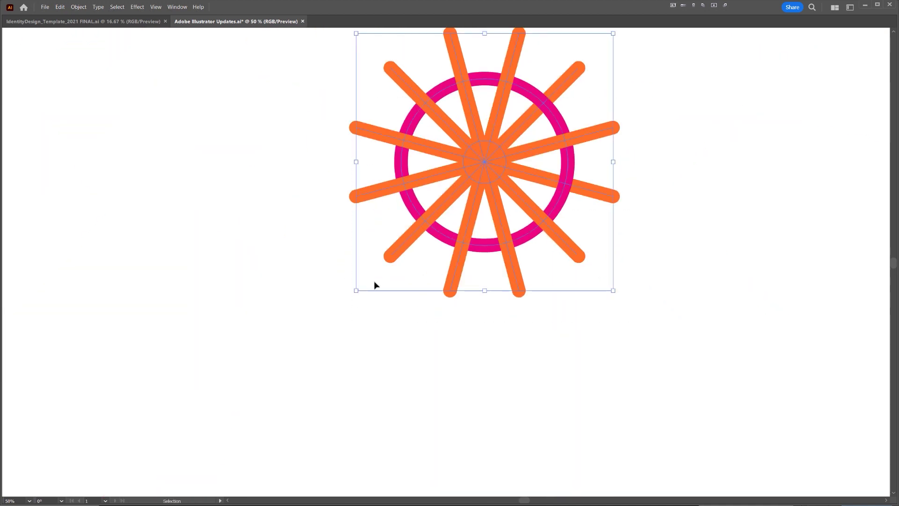
click(78, 7)
mouse_move(174, 206)
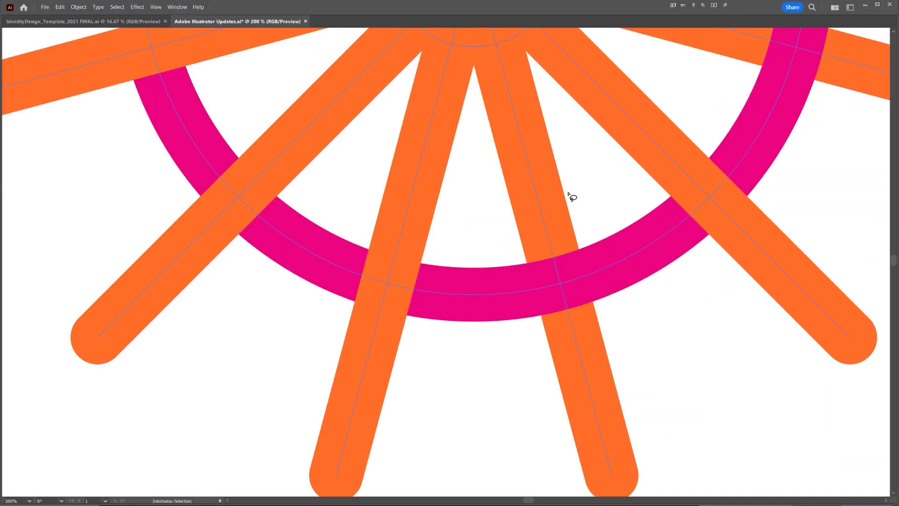
drag(283, 142, 462, 253)
drag(401, 204, 393, 201)
drag(354, 202, 463, 437)
mouse_move(496, 161)
mouse_down()
mouse_move(380, 191)
mouse_move(494, 192)
mouse_move(489, 171)
mouse_up()
drag(514, 168, 426, 382)
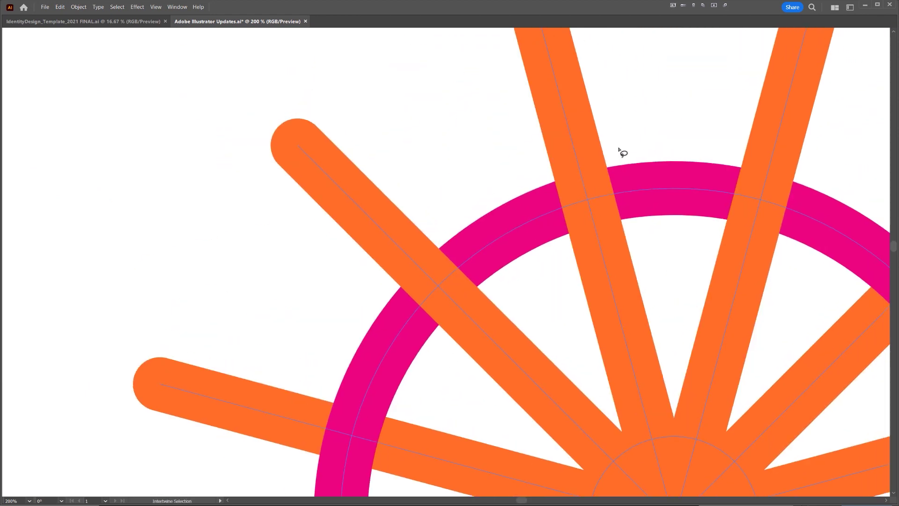
- Bring the pink ring in front of the left-hand top spoke, finish editing the intertwine and deselect the artwork
mouse_move(649, 201)
mouse_down()
mouse_move(615, 136)
mouse_move(501, 145)
mouse_up()
scroll(635, 144, down, 3)
key(v)
click(664, 85)
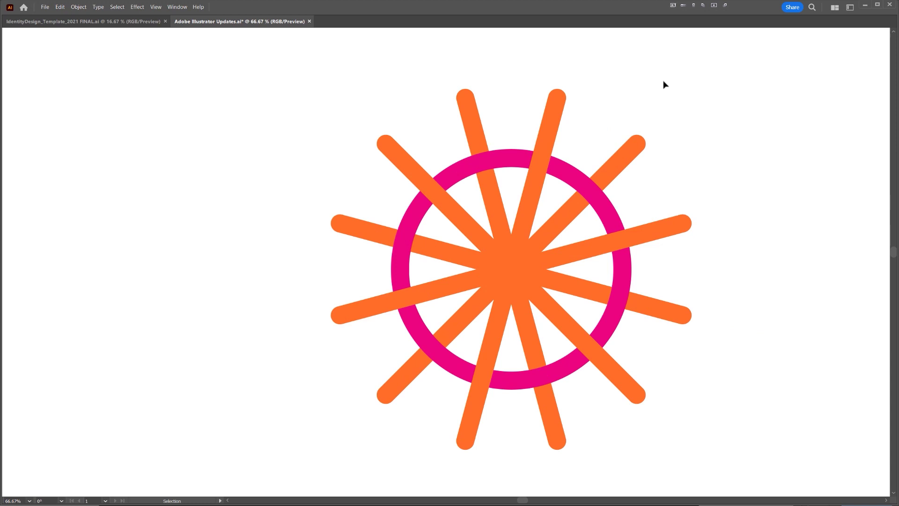
scroll(664, 85, down, 1)
drag(678, 91, 601, 118)
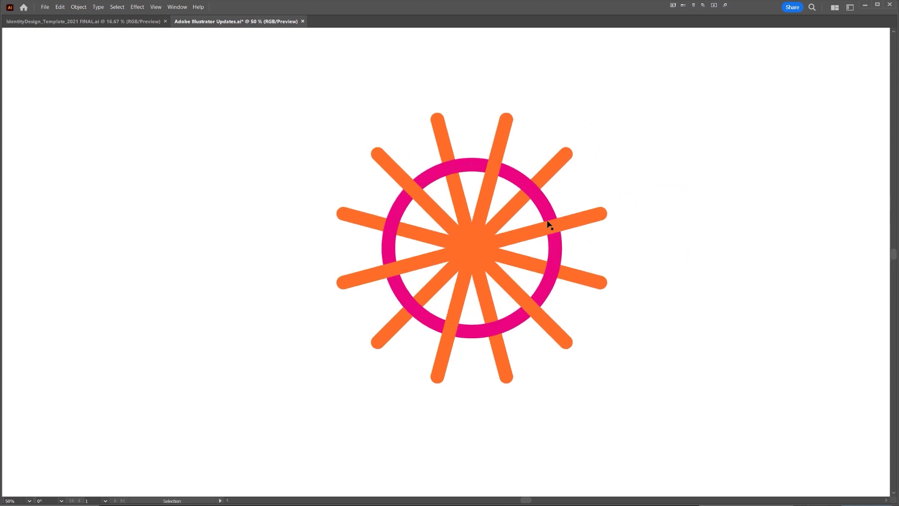
- Show the hidden panels, widen the Layers list and examine the objects inside the Intertwine group
key(Tab)
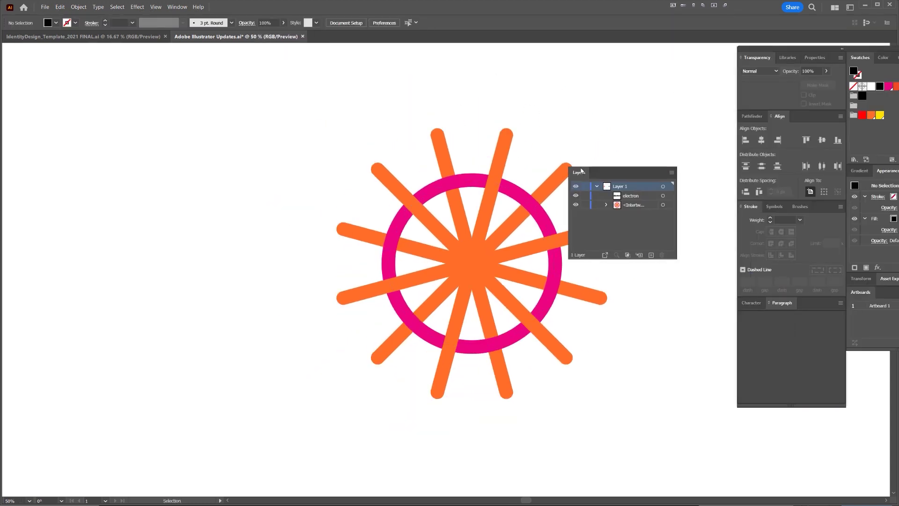
click(606, 204)
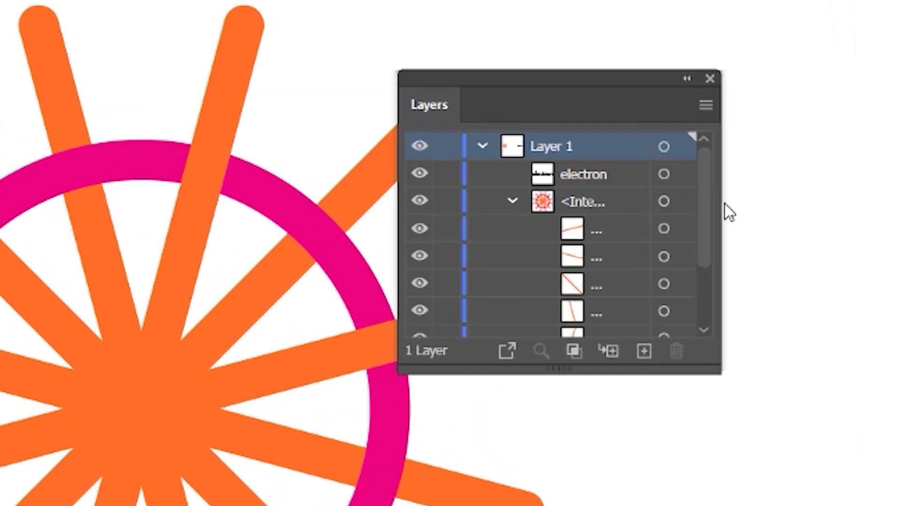
drag(723, 211, 869, 192)
click(584, 201)
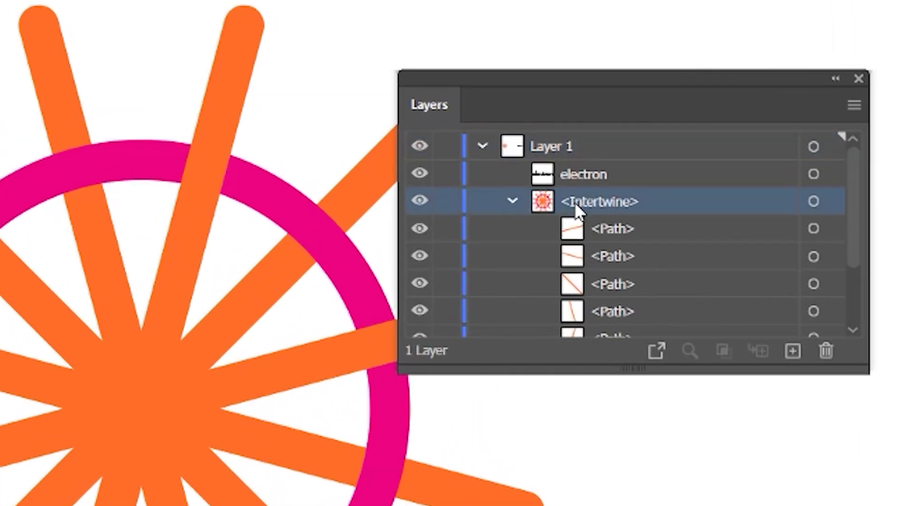
click(512, 200)
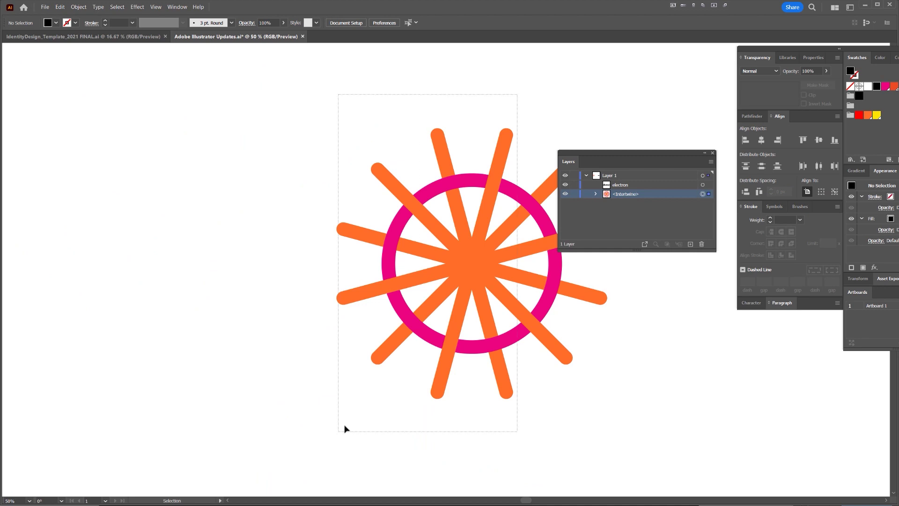
- Select the intertwined wheel and release its intertwine
drag(517, 94, 338, 431)
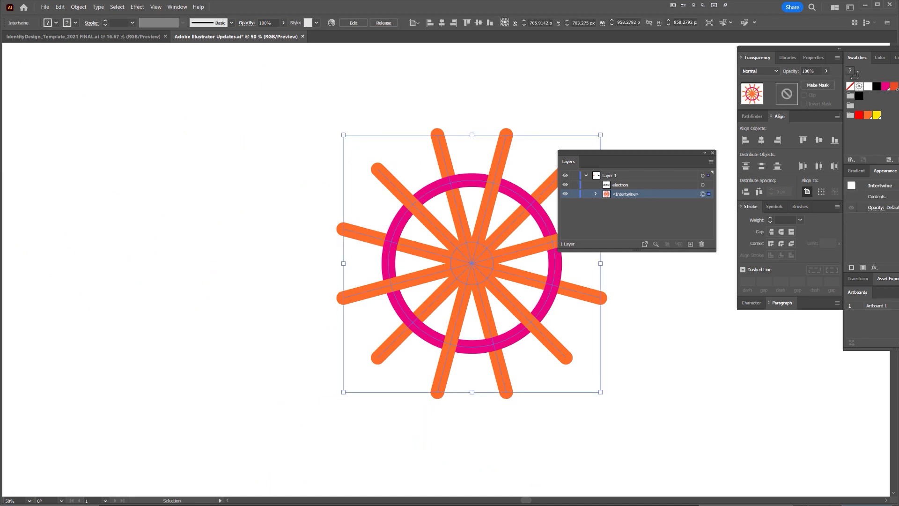
click(77, 7)
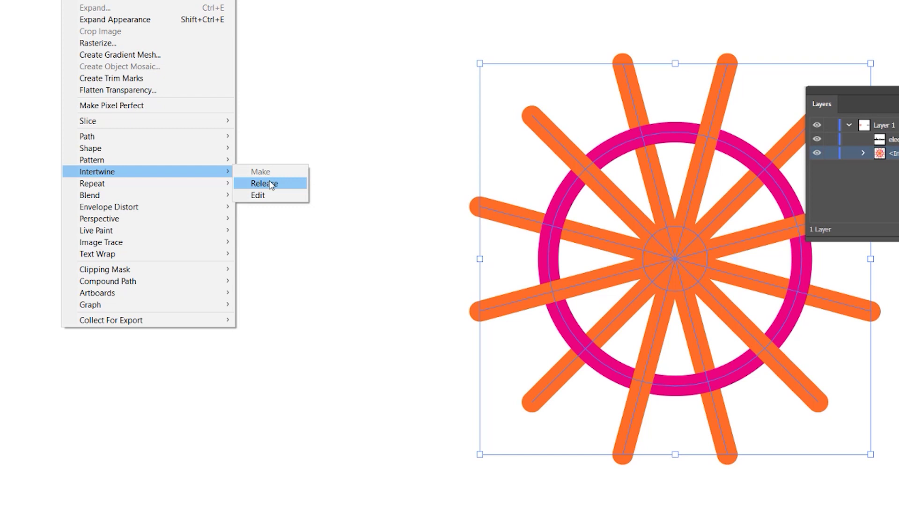
click(205, 214)
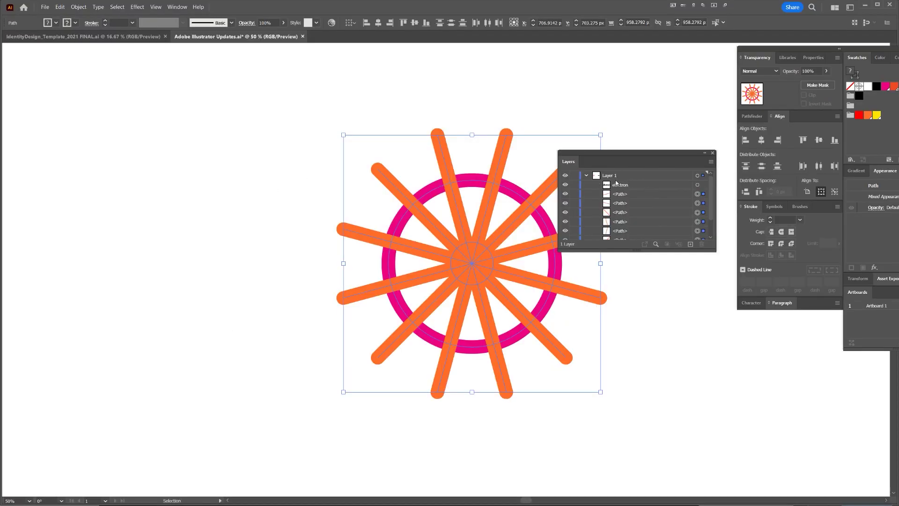
- Enlarge the Layers list and examine the released paths and ellipses of the wheel
drag(645, 252, 645, 356)
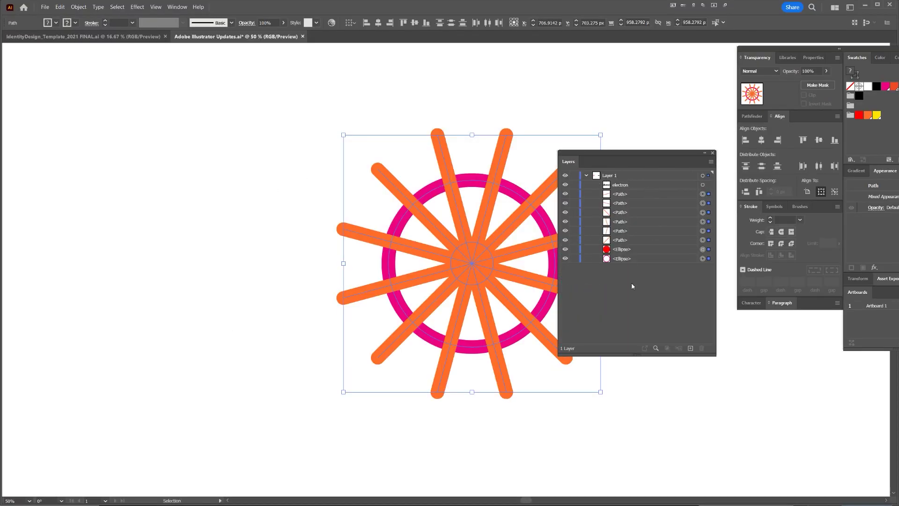
drag(631, 286, 624, 198)
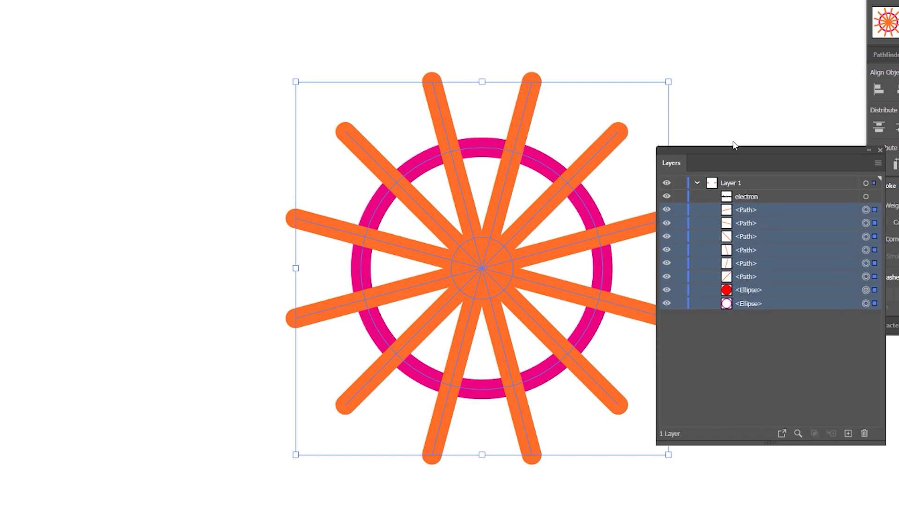
click(612, 147)
scroll(457, 147, up, 3)
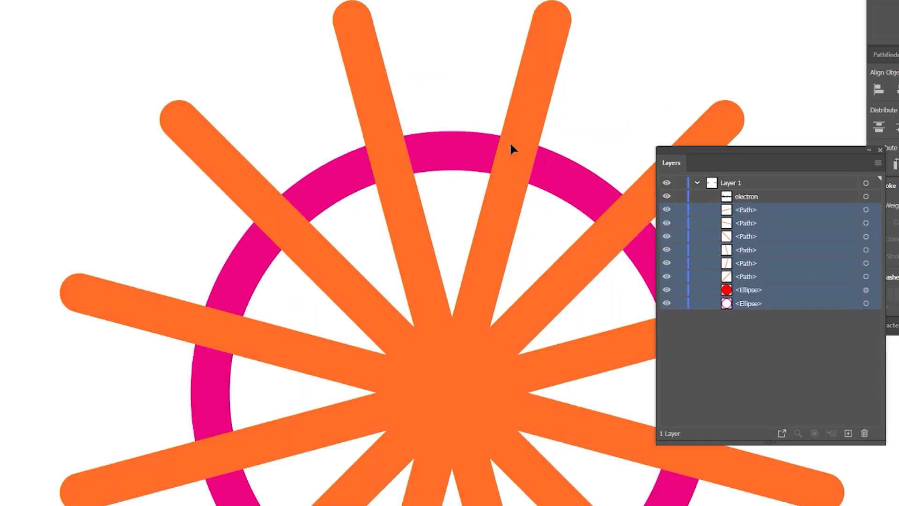
scroll(390, 187, down, 3)
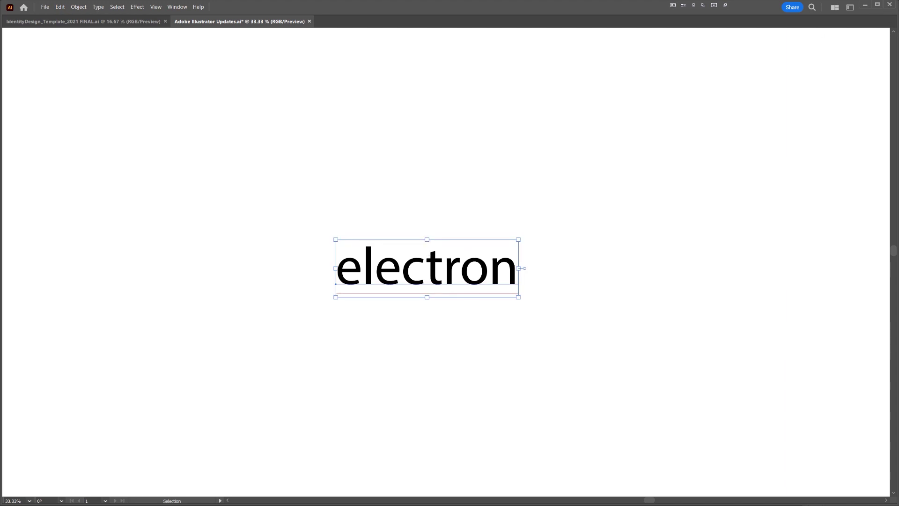
- Open the in-app tutorials in Discover and switch to the Quick actions for the selected "electron" text
key(Tab)
click(198, 6)
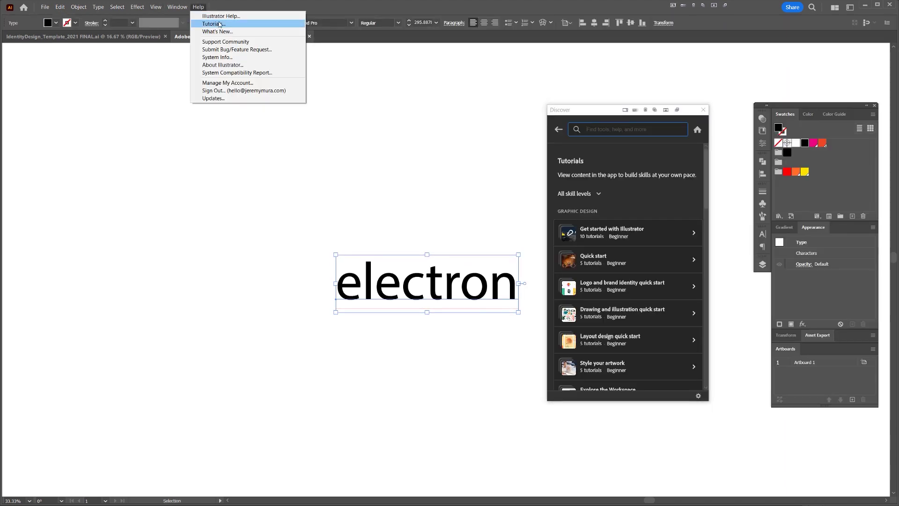
drag(614, 112, 608, 92)
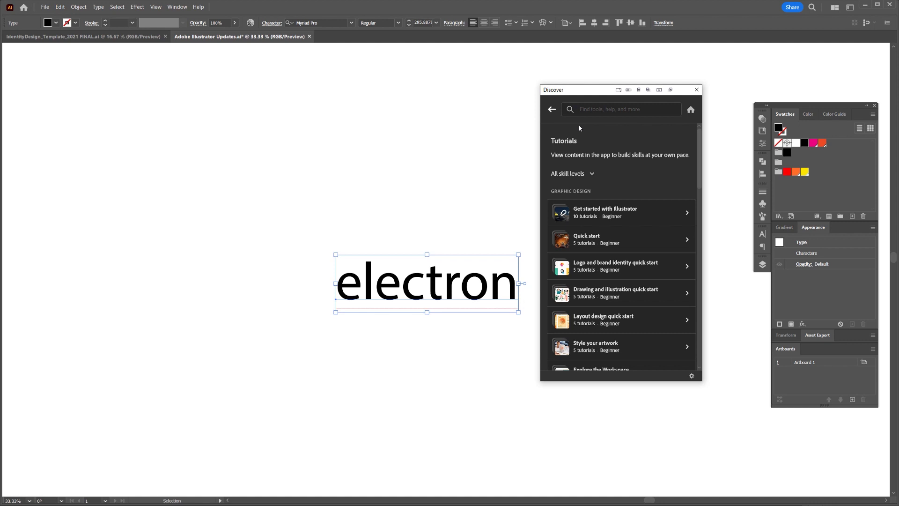
click(566, 296)
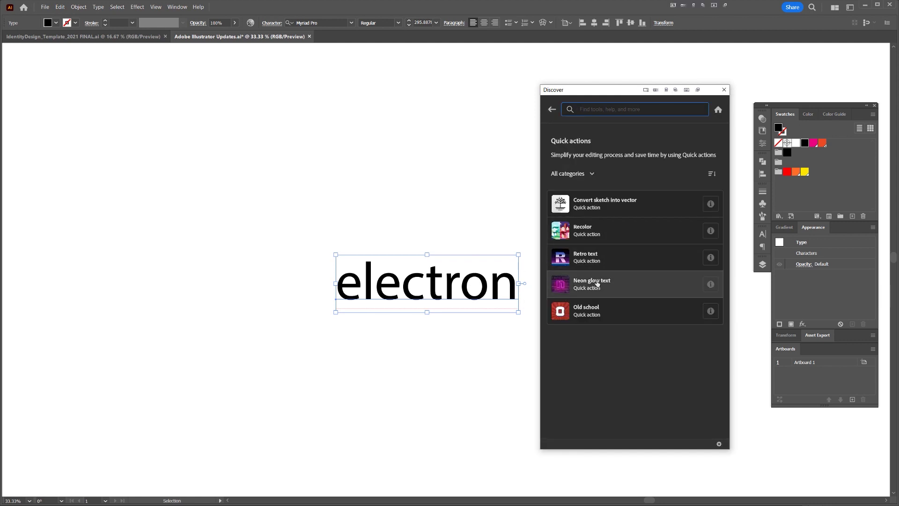
- Try the Retro text quick action on the "electron" text and undo it
click(595, 257)
click(632, 295)
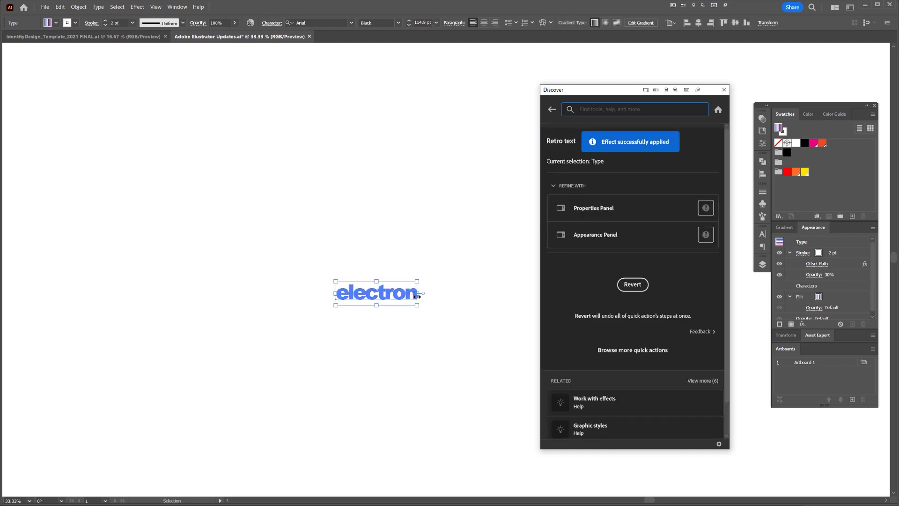
click(281, 255)
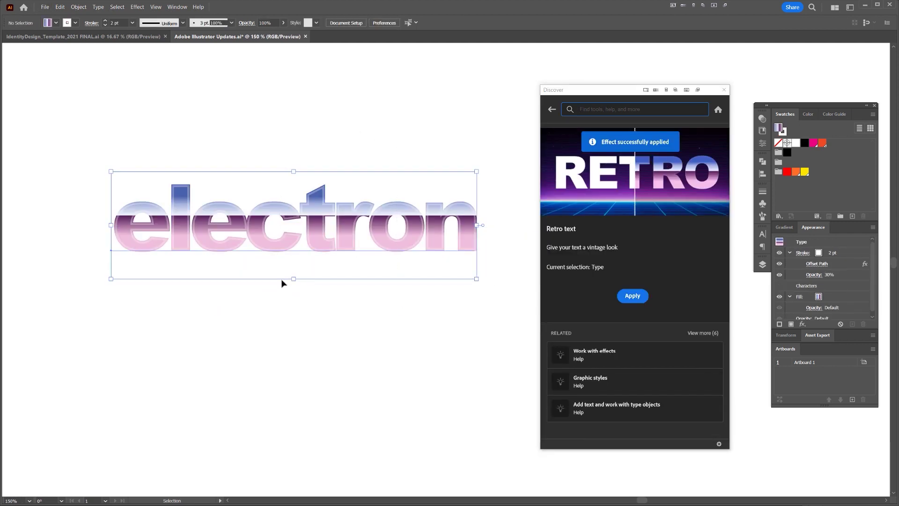
key(ctrl+z)
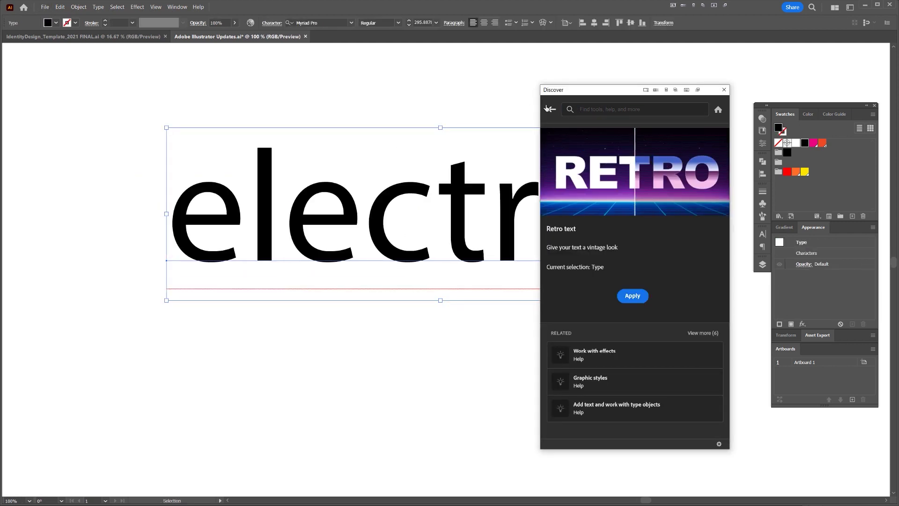
- Apply the Neon glow text quick action to the "electron" text
click(552, 109)
click(580, 280)
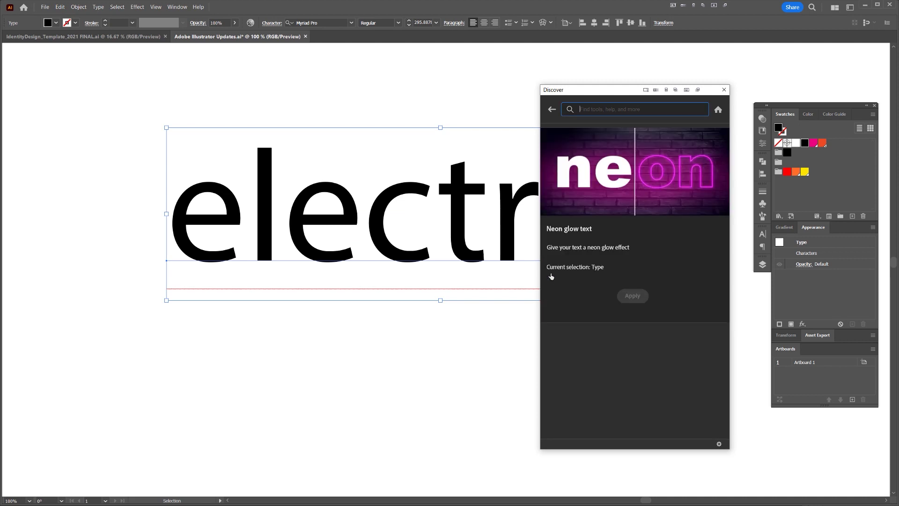
click(632, 295)
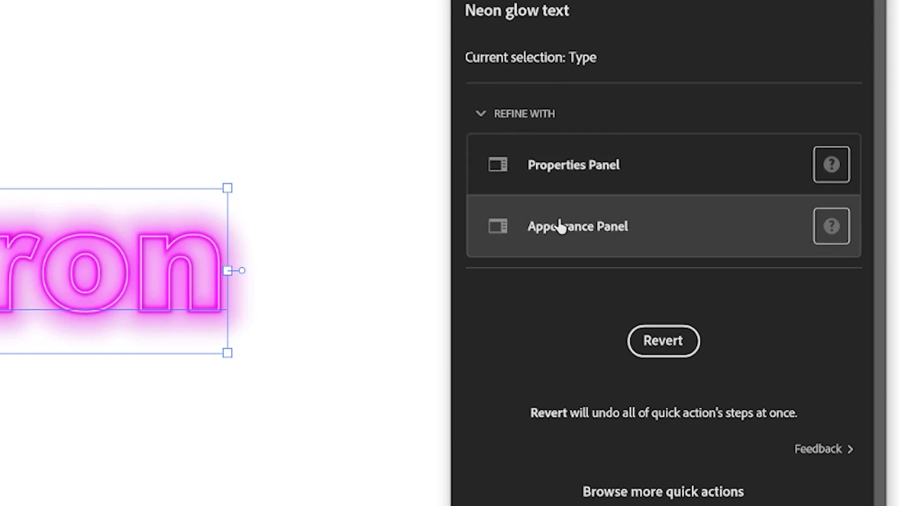
- Display the neon text's appearance attributes in full beside the artwork to examine them
click(561, 226)
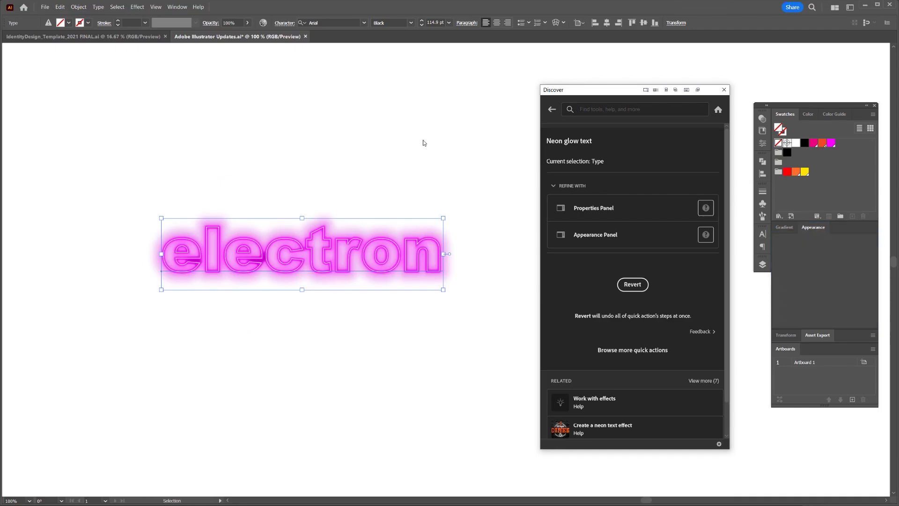
drag(432, 231, 431, 318)
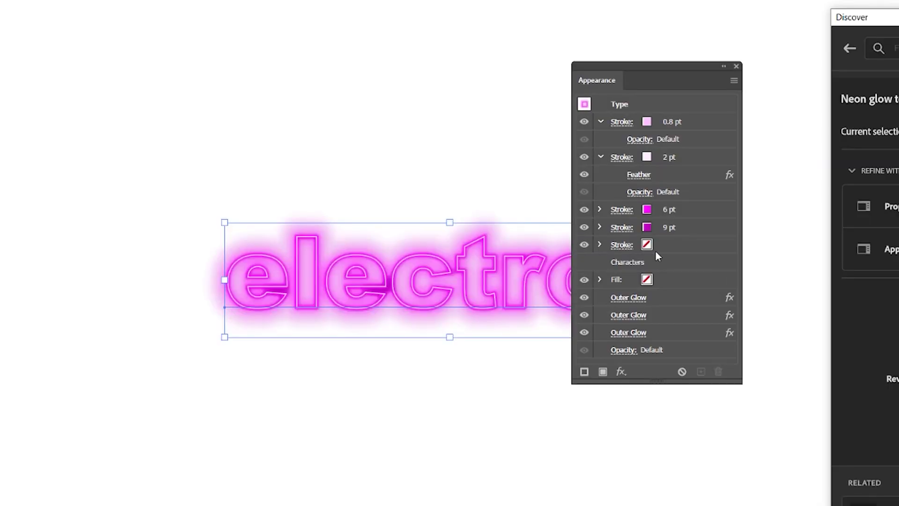
- Inspect the 6 pt stroke among the neon text's appearance attributes
click(617, 209)
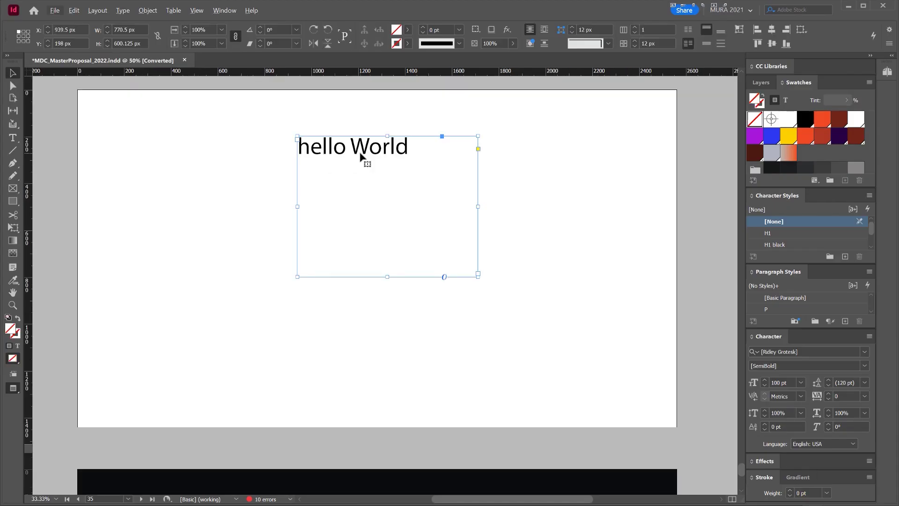
- Switch to InDesign to get the project details text block from the proposal, and paste it into the Illustrator document beside "hello World"
drag(365, 153, 406, 315)
scroll(427, 252, down, 2)
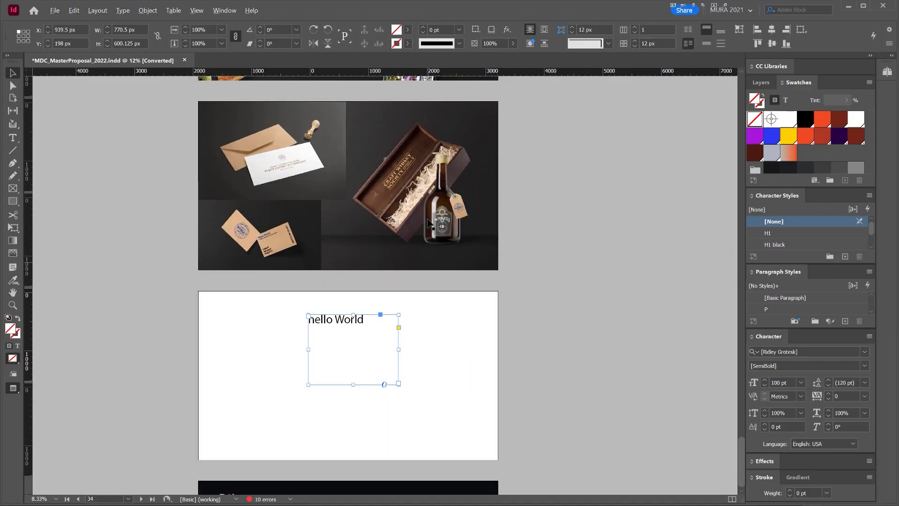
scroll(392, 209, up, 5)
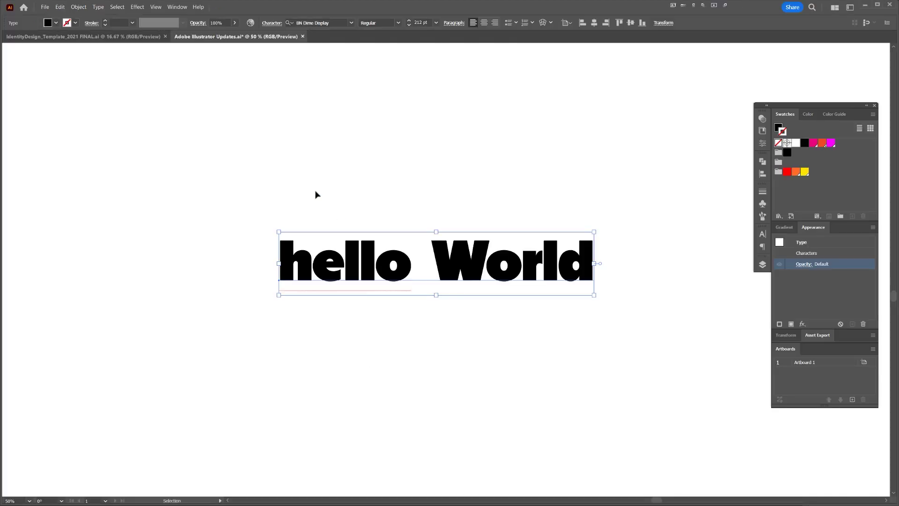
click(315, 192)
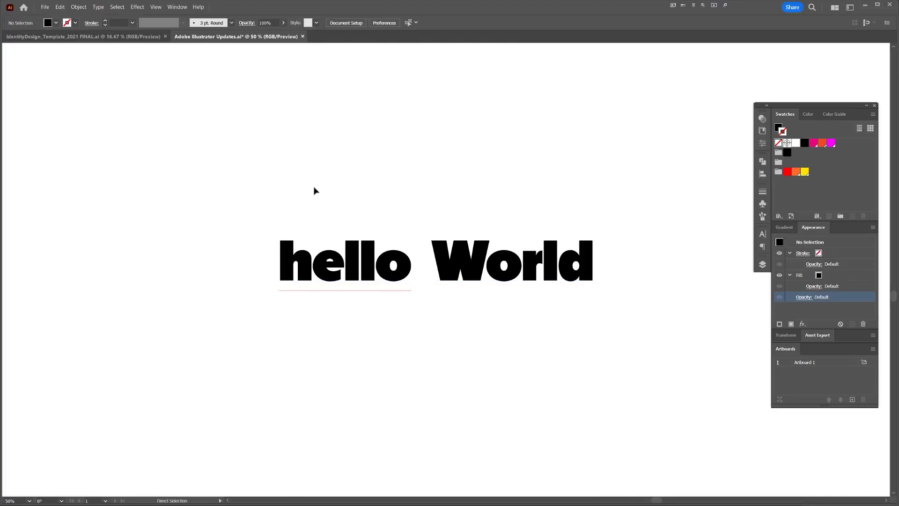
key(ctrl+v)
drag(395, 204, 612, 205)
scroll(629, 156, up, 2)
drag(629, 156, 453, 112)
scroll(362, 217, up, 1)
- Try overwriting the pasted text between the DATE heading and the "Collateral" line with "asdasdsada", and undo it
key(t)
drag(343, 193, 402, 428)
click(437, 341)
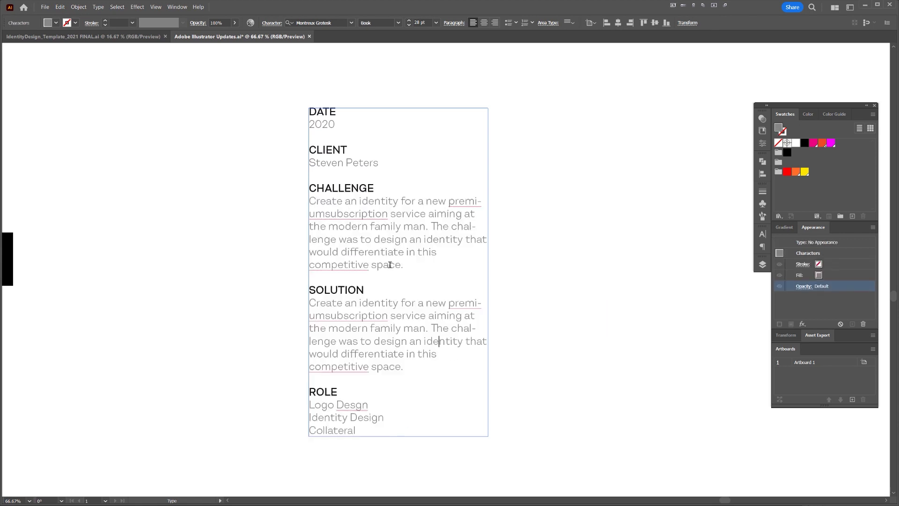
drag(437, 354, 331, 181)
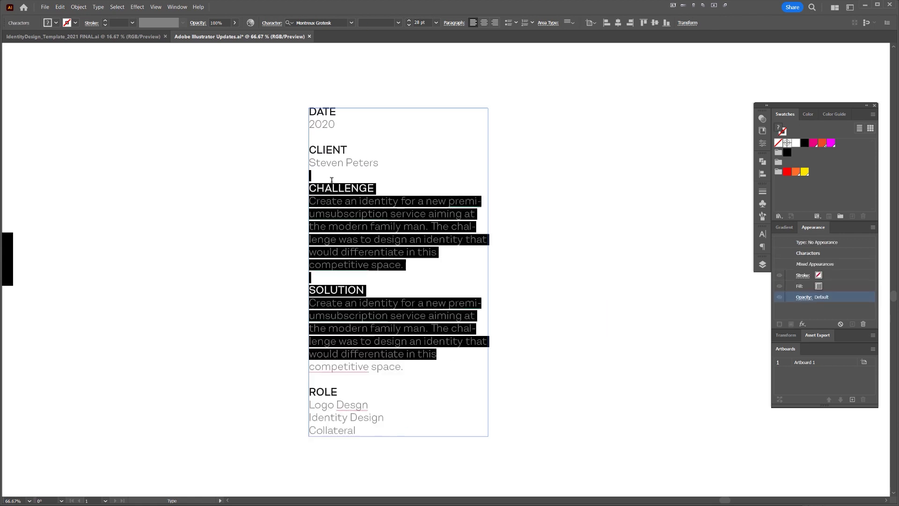
drag(370, 290, 327, 174)
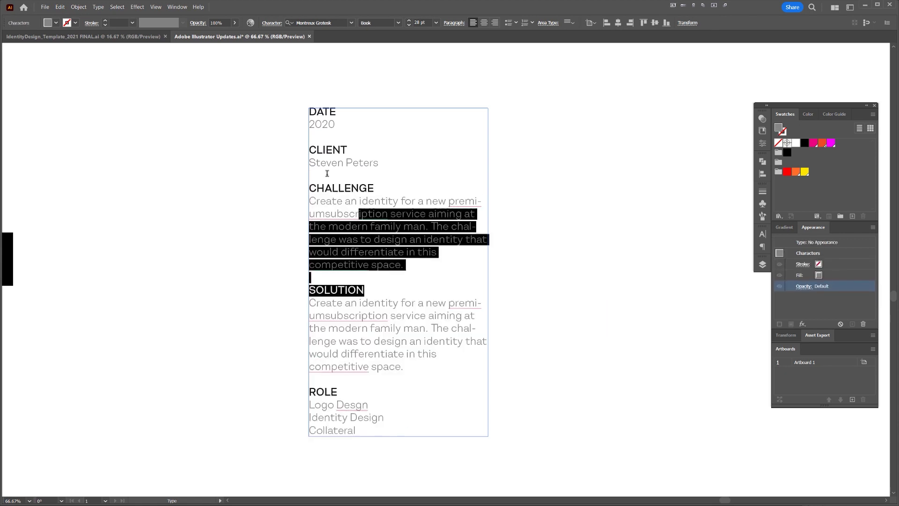
text(asd)
drag(391, 303, 310, 125)
text(asdsada)
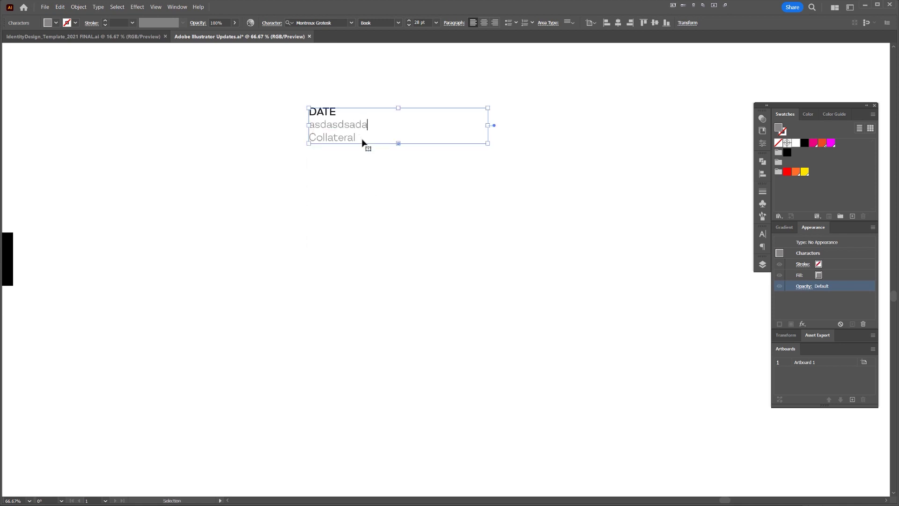
key(ctrl+z)
key(ctrl+z)
- Replace the end of the CHALLENGE paragraph, from "the modern family man", with the placeholder text "fasdfasf" and "sdfas" on separate lines
click(388, 242)
drag(405, 266, 318, 222)
text(fasdfas)
key(Return)
text(sdfas)
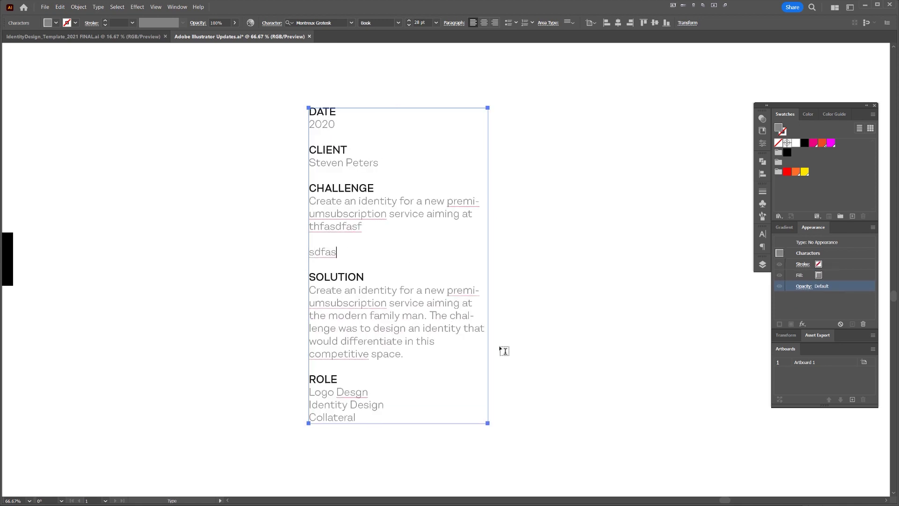
- Recolor all the text in the pasted block with the orange swatch
key(ctrl+a)
click(796, 172)
click(419, 192)
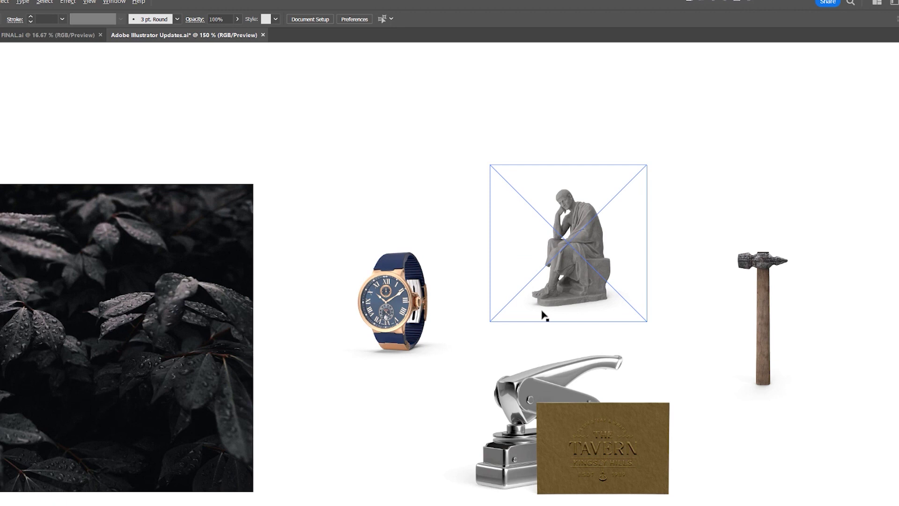
- Reposition the placed statue and watch images slightly, and select the images around the statue
drag(521, 225, 531, 276)
drag(386, 310, 418, 240)
drag(779, 170, 525, 374)
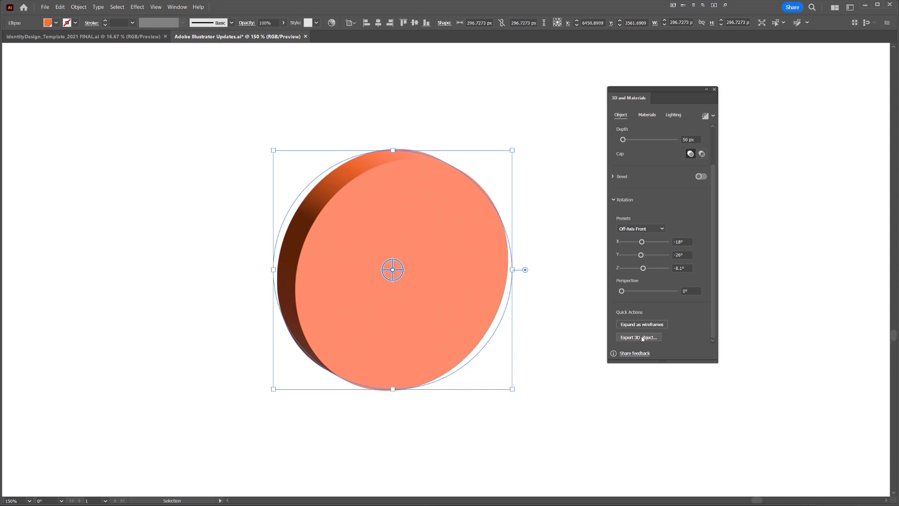
- Set up the extruded orange disc for 3D object export and show the file formats available for the last export entry
click(650, 338)
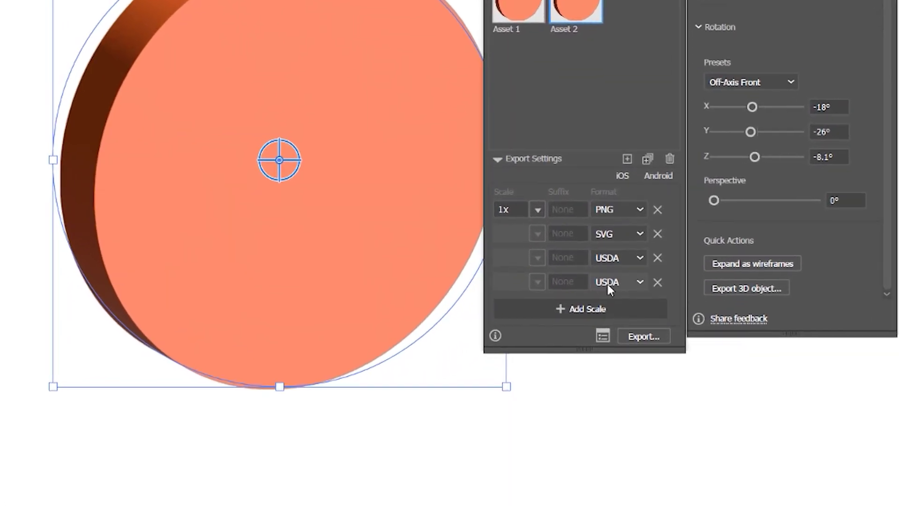
click(618, 281)
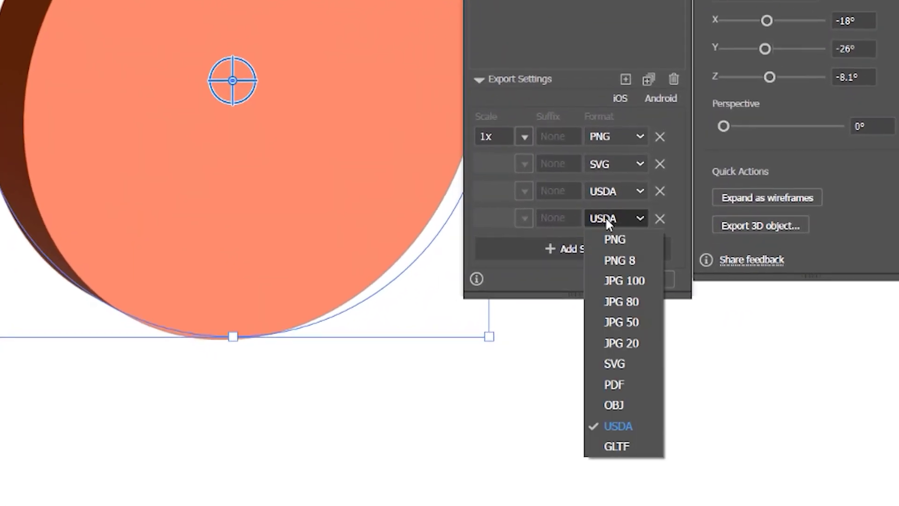